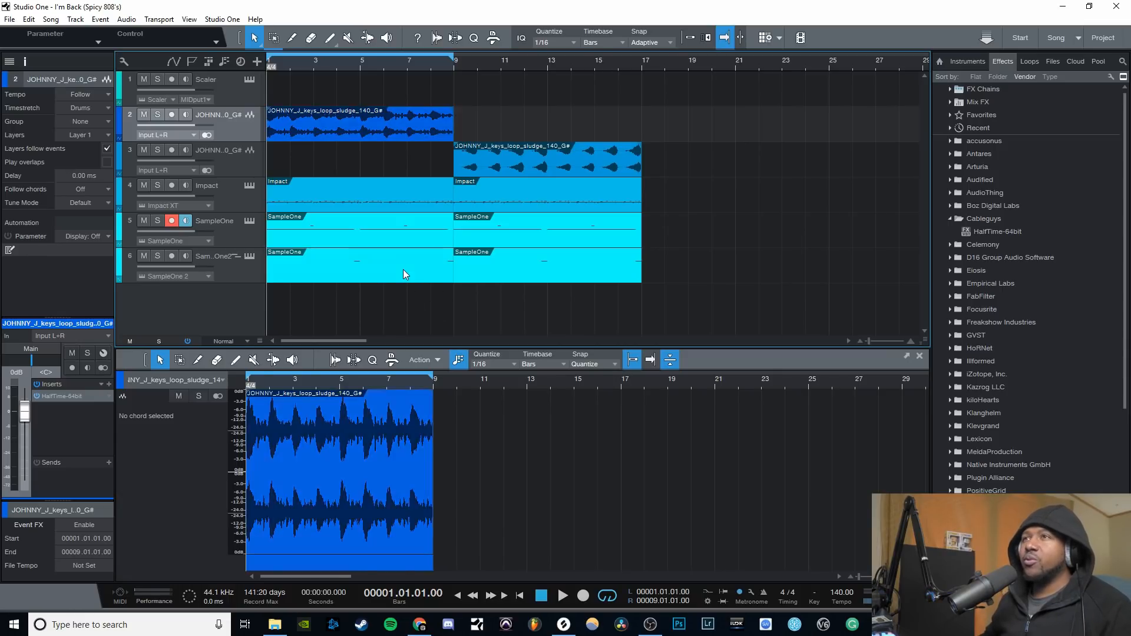
# - Delete the first eight-bar event on track 6
pyautogui.click(403, 270)
pyautogui.press('Delete')
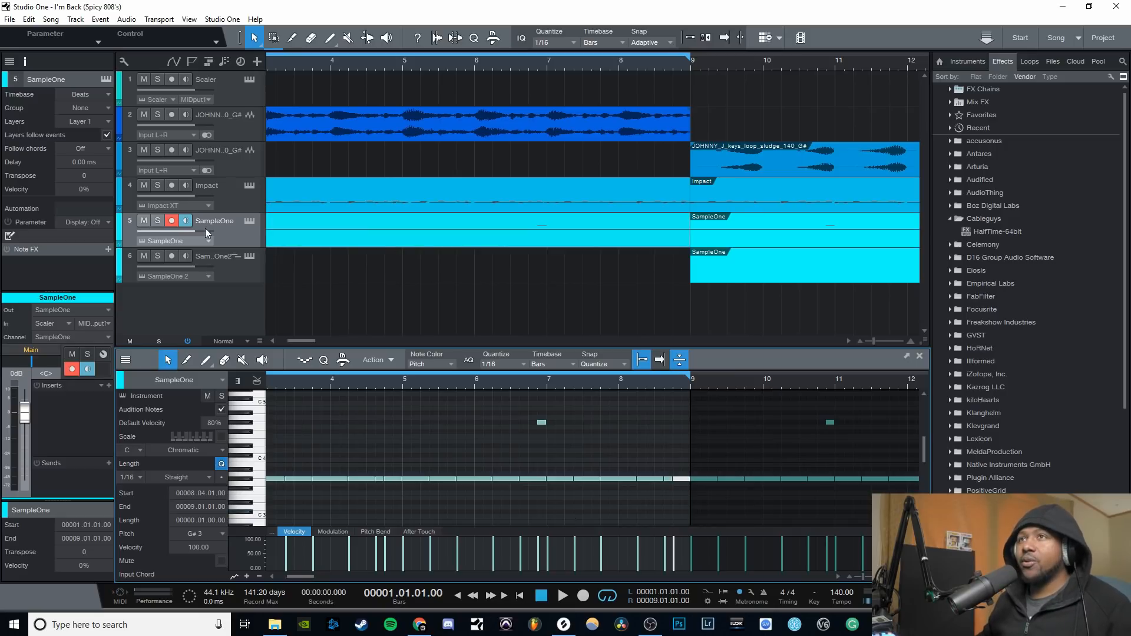
# - Solo SampleOne track 5 and play its pattern from the start of the song
pyautogui.click(155, 222)
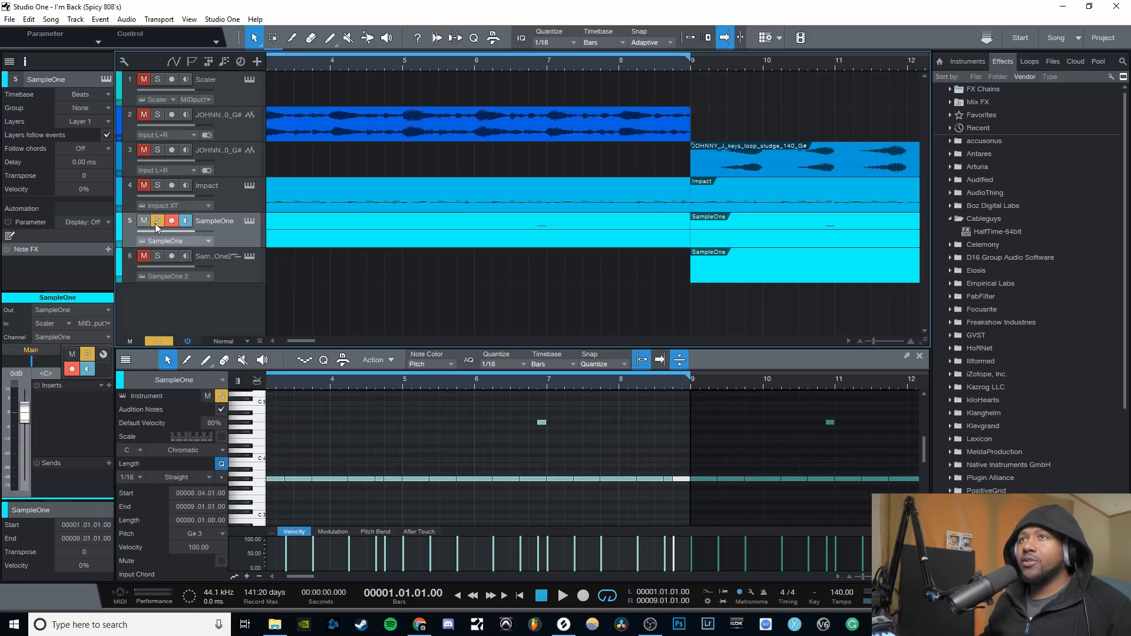
pyautogui.press('f')
pyautogui.press('space')
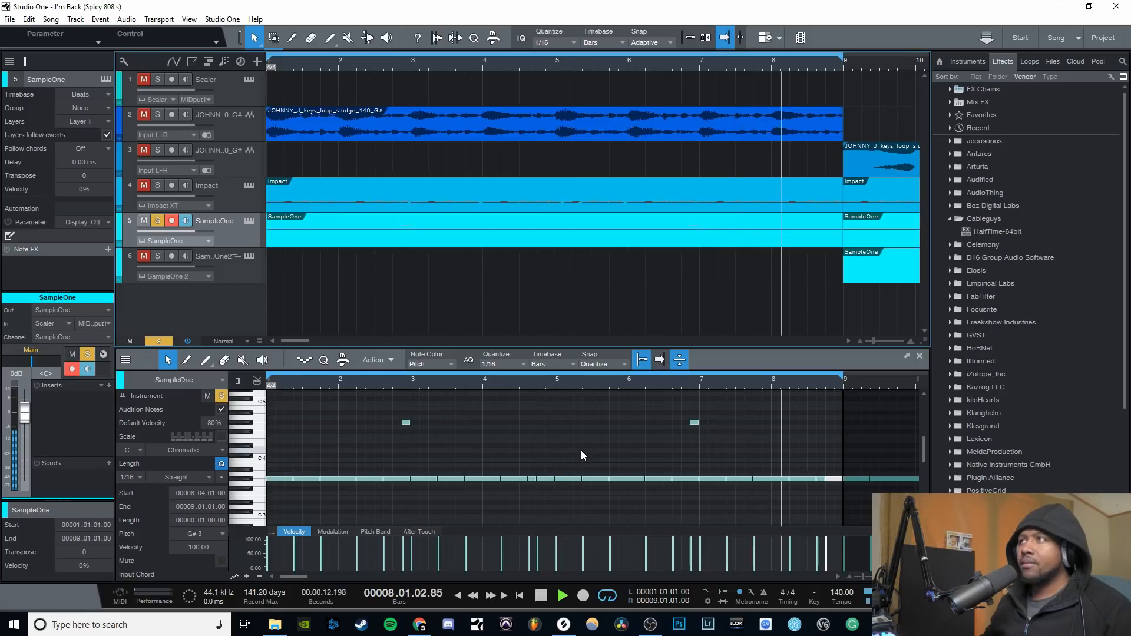
pyautogui.press('space')
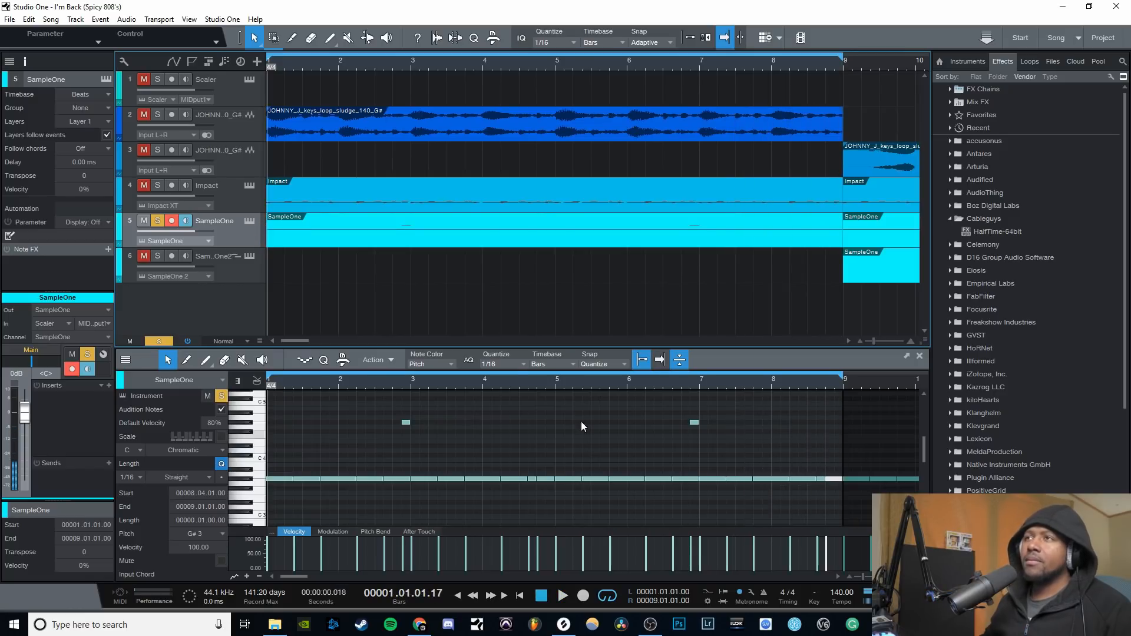
pyautogui.press('w')
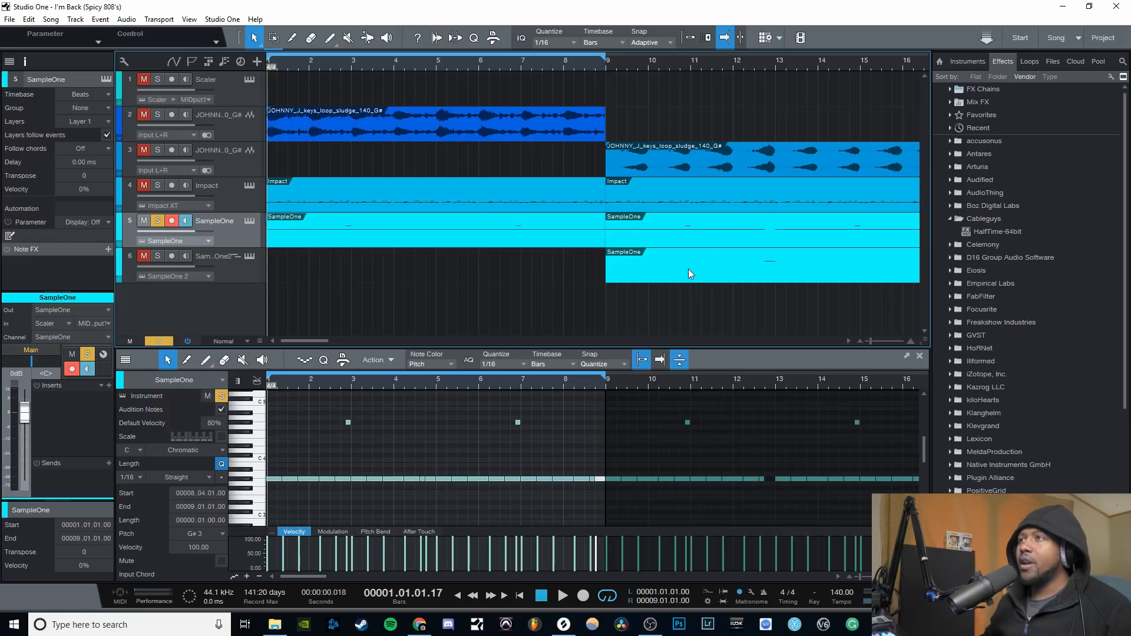
pyautogui.click(462, 269)
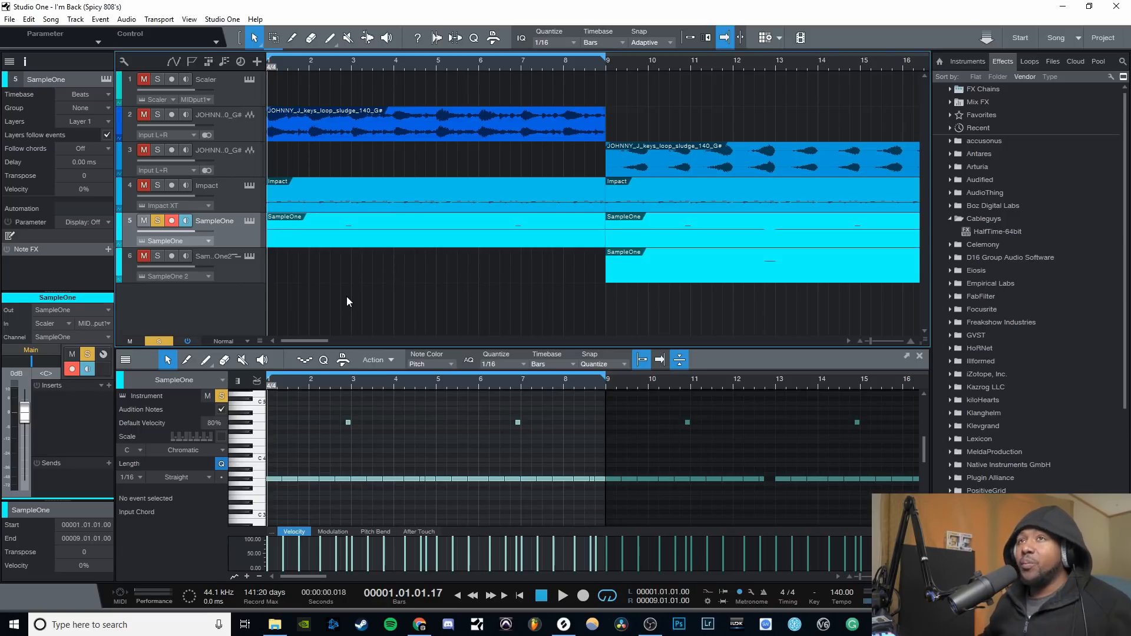
# - Add an Arpeggiator note effect to SampleOne track 5 and close its window
pyautogui.click(109, 249)
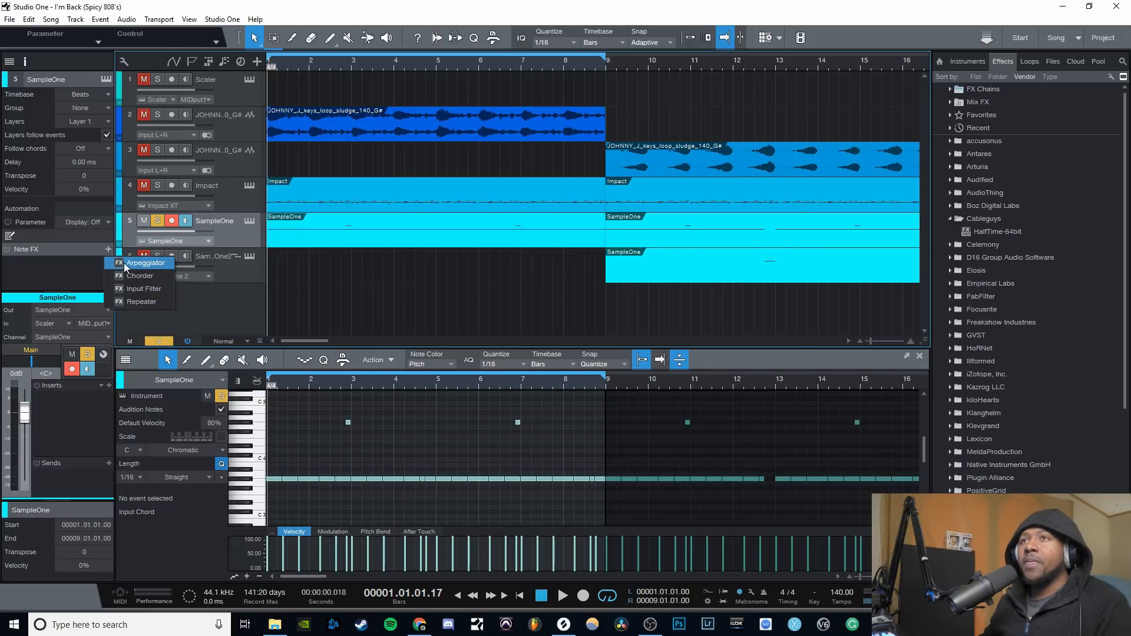
pyautogui.click(126, 265)
pyautogui.moveTo(552, 211); pyautogui.dragTo(643, 262)
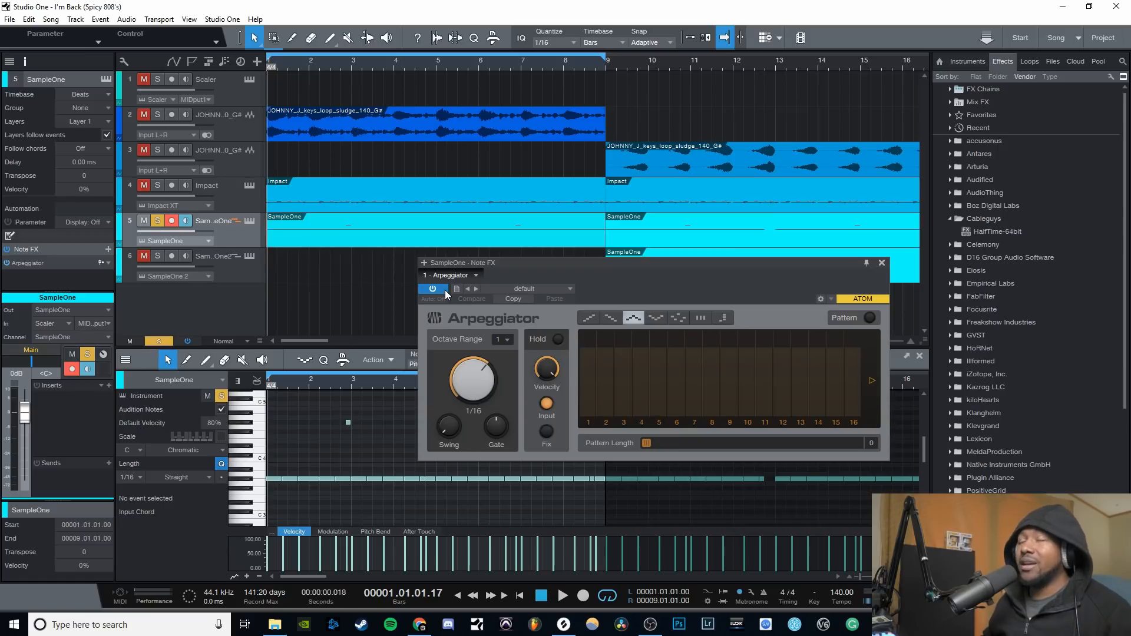
pyautogui.click(882, 263)
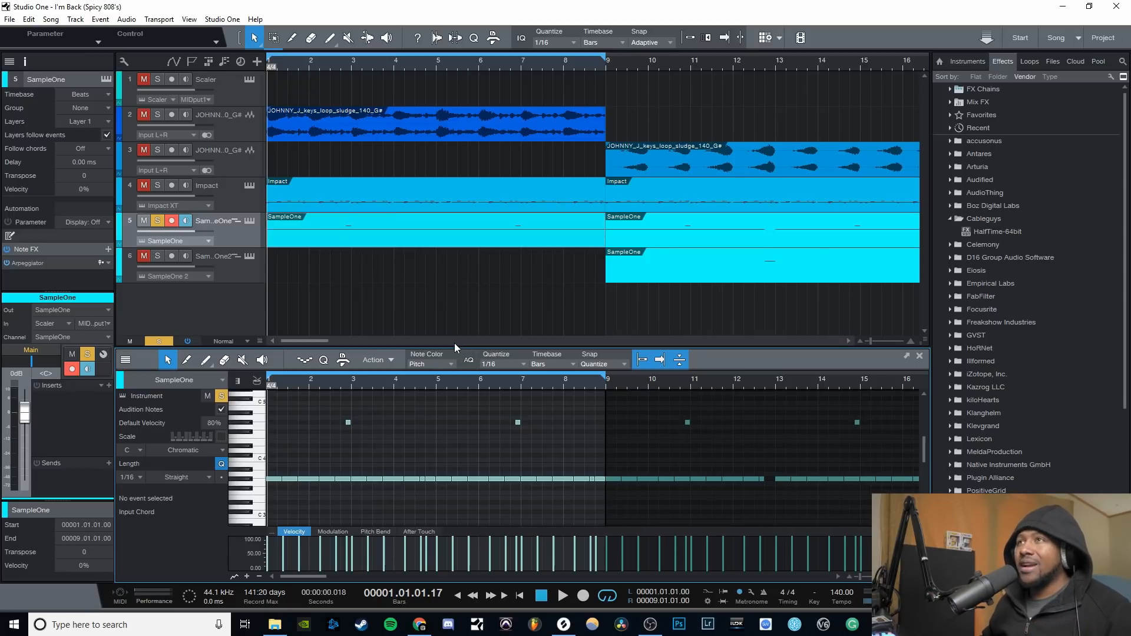
# - Play the soloed SampleOne track from the start with the Arpeggiator on it
pyautogui.scroll(3, 413, 387)
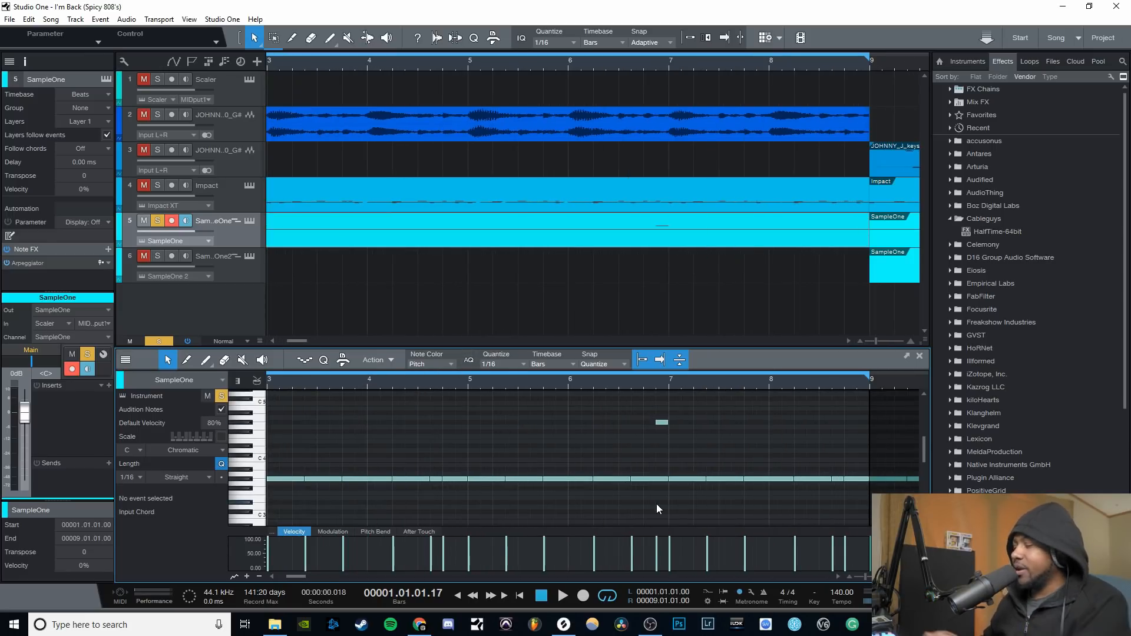
pyautogui.press('Home')
pyautogui.press('space')
pyautogui.press('space')
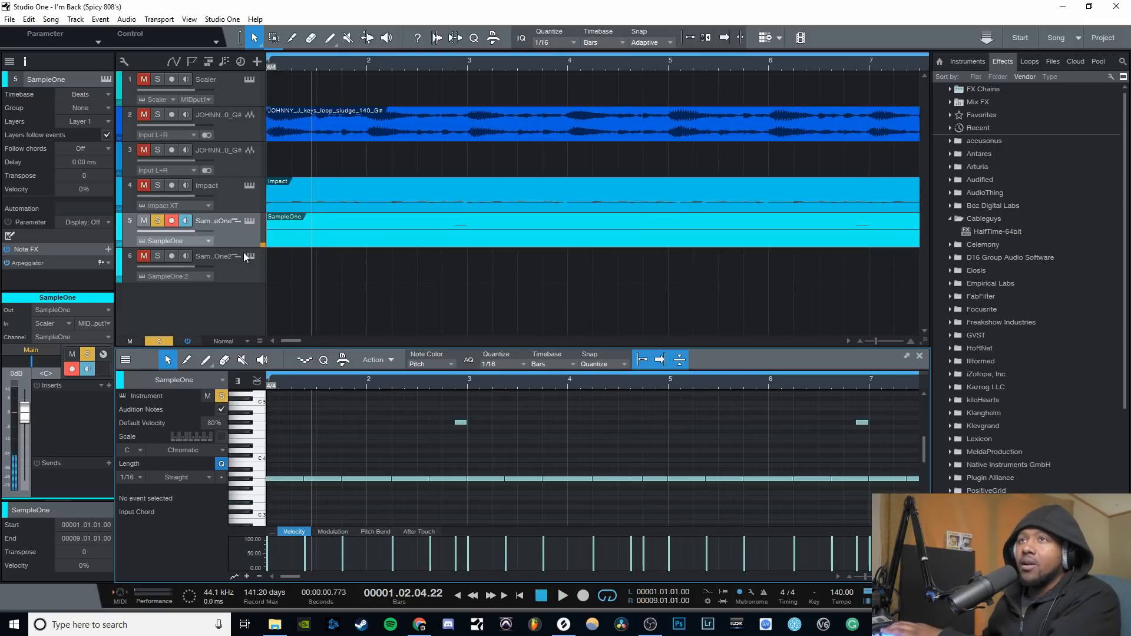
pyautogui.press('f')
pyautogui.press('space')
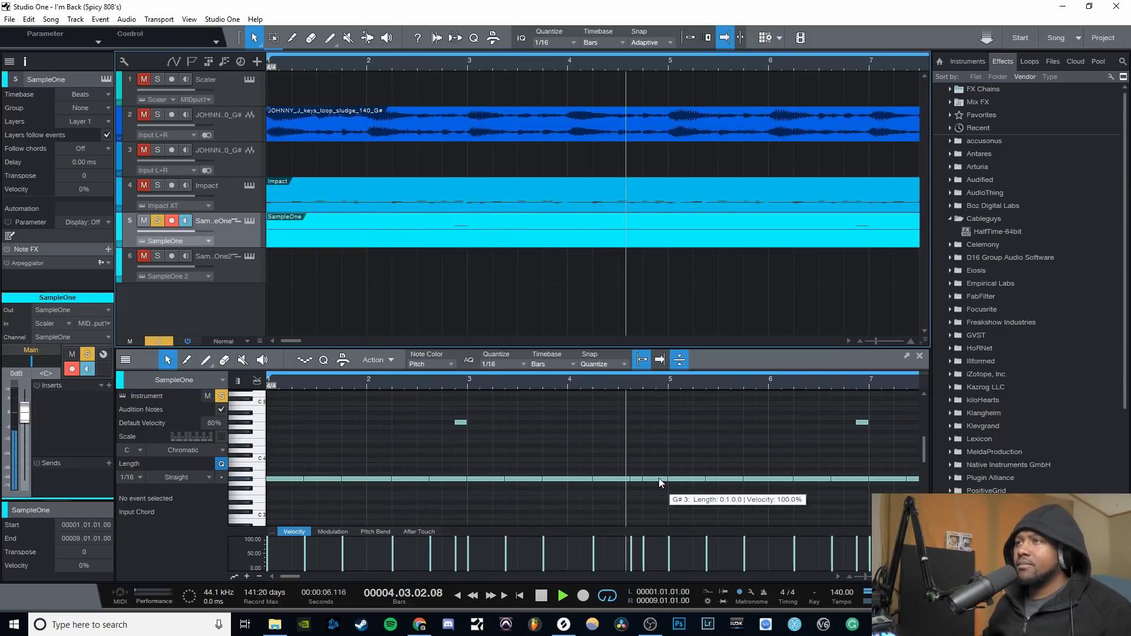
pyautogui.press('space')
# - Raise the last notes of bars 4 and 8 on SampleOne track 5 one octave to G#4
pyautogui.moveTo(659, 477); pyautogui.dragTo(661, 429)
pyautogui.click(600, 381)
pyautogui.press('space')
pyautogui.press('space')
pyautogui.moveTo(296, 576); pyautogui.dragTo(309, 577)
pyautogui.moveTo(580, 478); pyautogui.dragTo(586, 424)
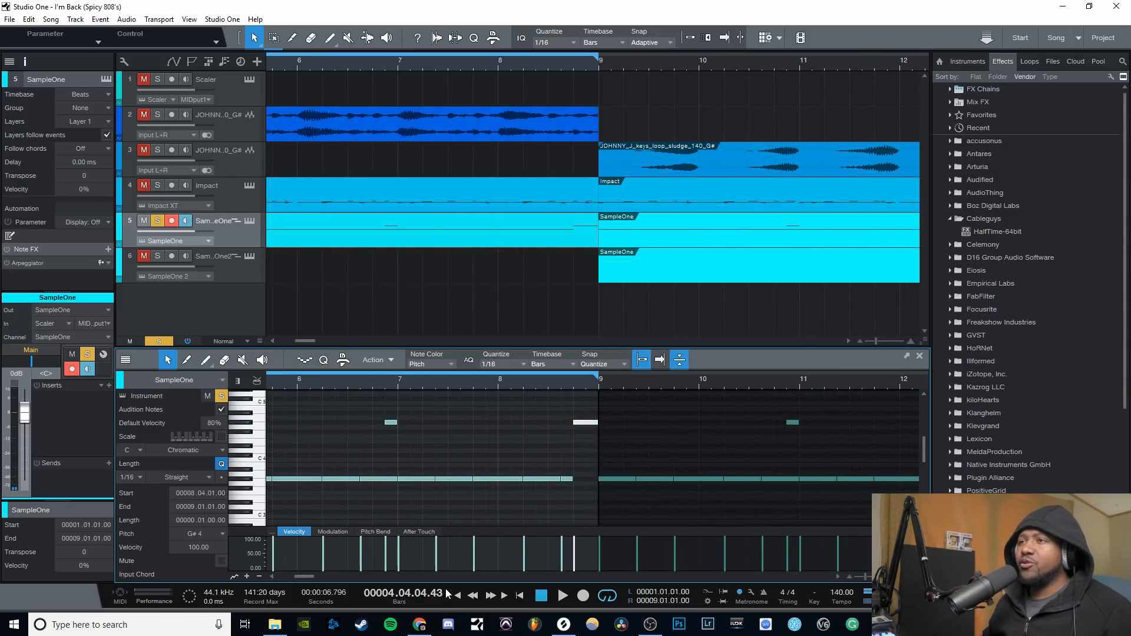
pyautogui.moveTo(308, 575); pyautogui.dragTo(291, 574)
pyautogui.scroll(-3, 380, 63)
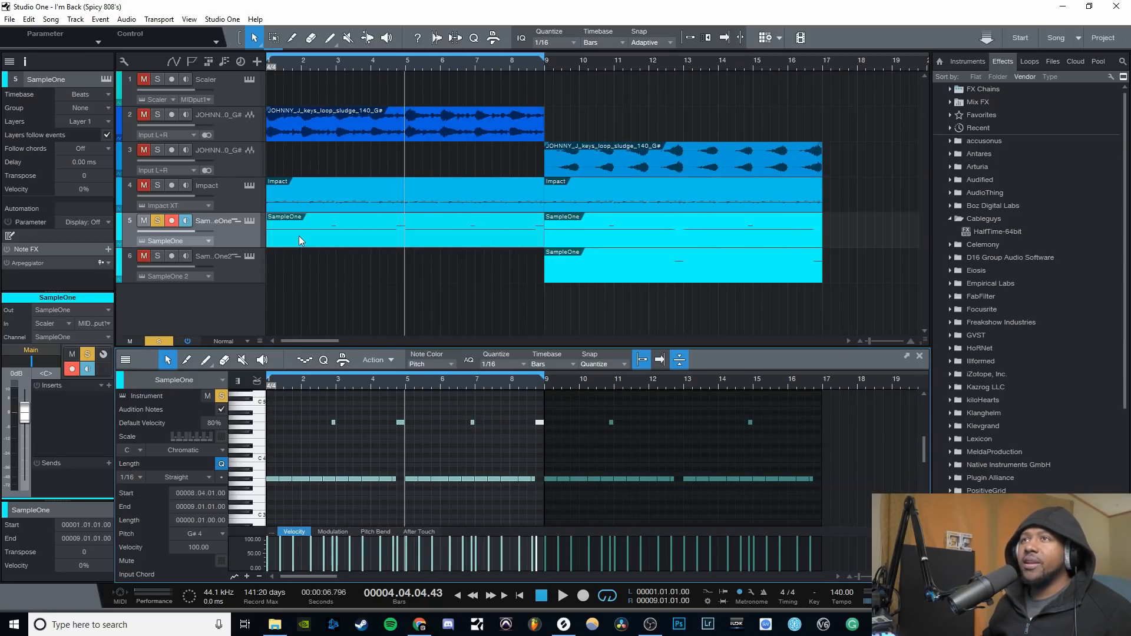
# - Duplicate SampleOne track 5 complete with its events, directly below the original
pyautogui.moveTo(298, 235)
pyautogui.mouseDown()
pyautogui.moveTo(288, 276)
pyautogui.moveTo(301, 309)
pyautogui.moveTo(301, 240)
pyautogui.mouseUp()
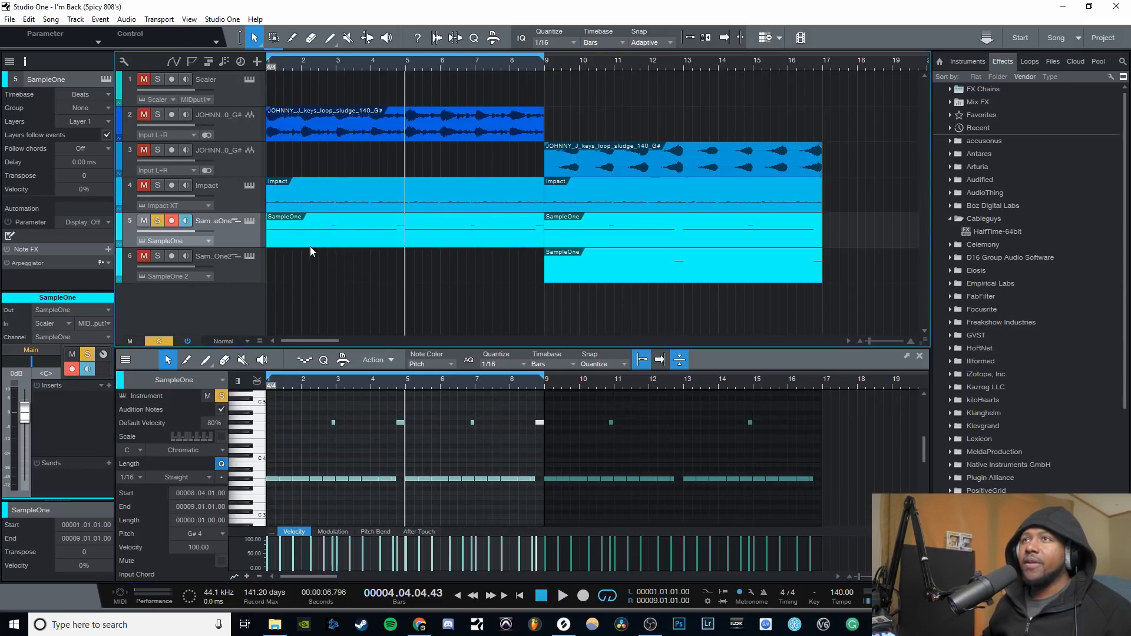
pyautogui.moveTo(228, 232); pyautogui.dragTo(239, 321)
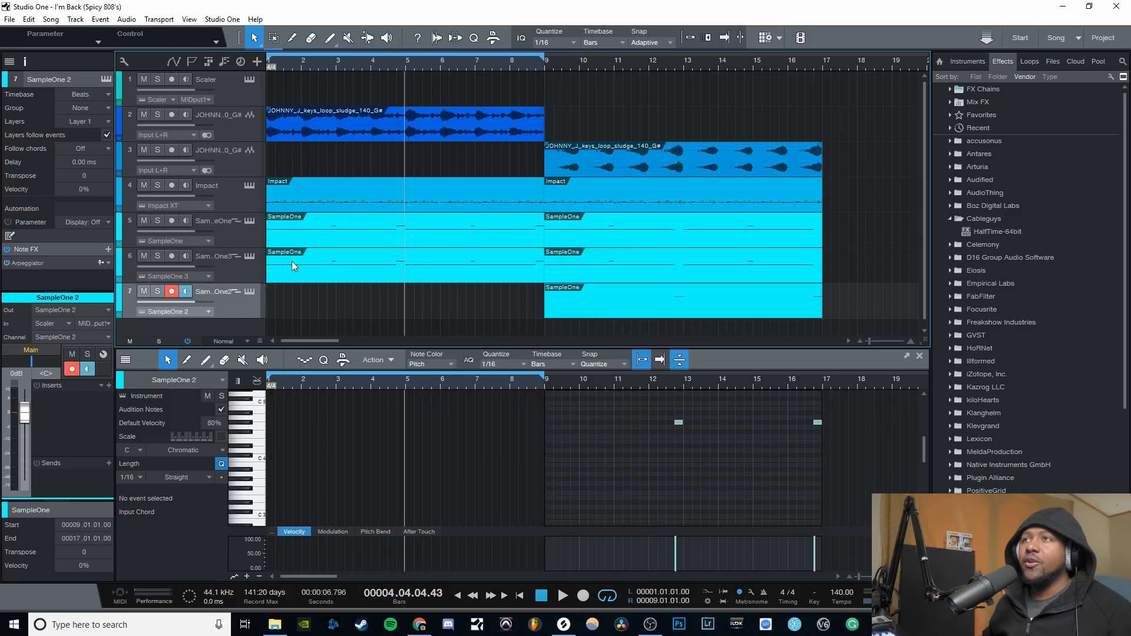
# - Delete the long G#4 notes at the ends of bars 4 and 8 from the original SampleOne track
pyautogui.click(359, 235)
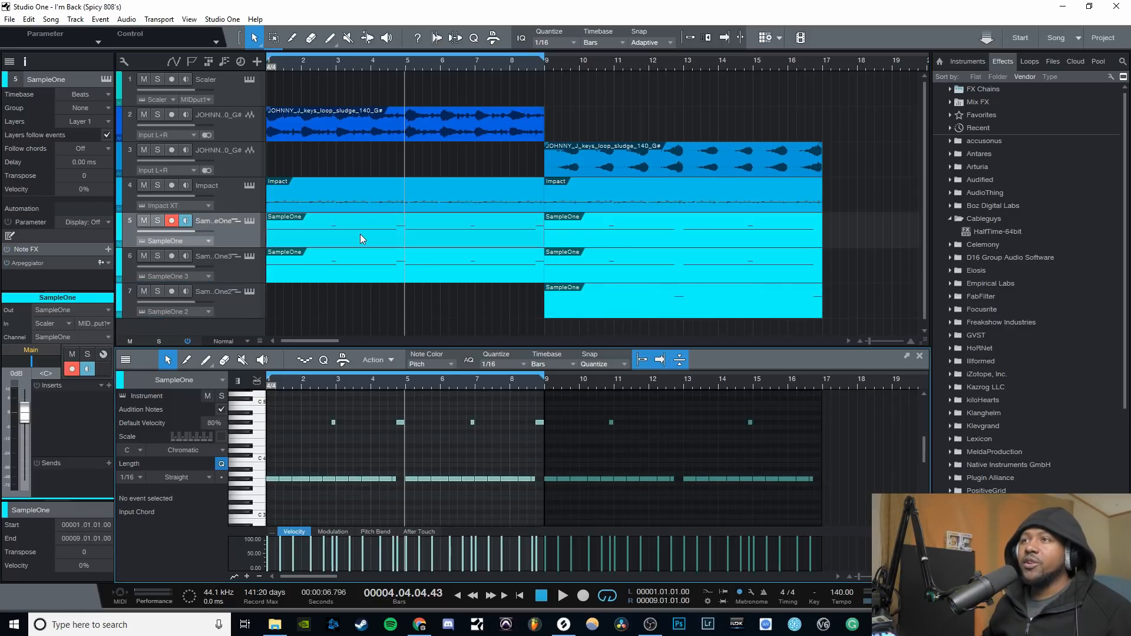
pyautogui.click(399, 422)
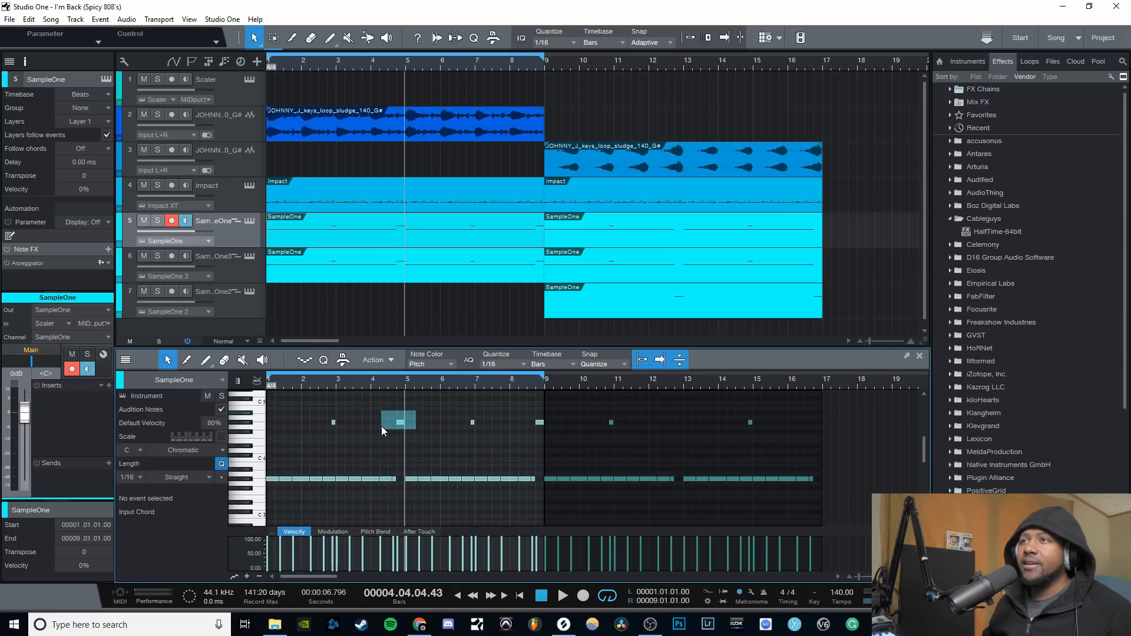
pyautogui.press('Delete')
pyautogui.moveTo(551, 414); pyautogui.dragTo(526, 432)
pyautogui.press('Delete')
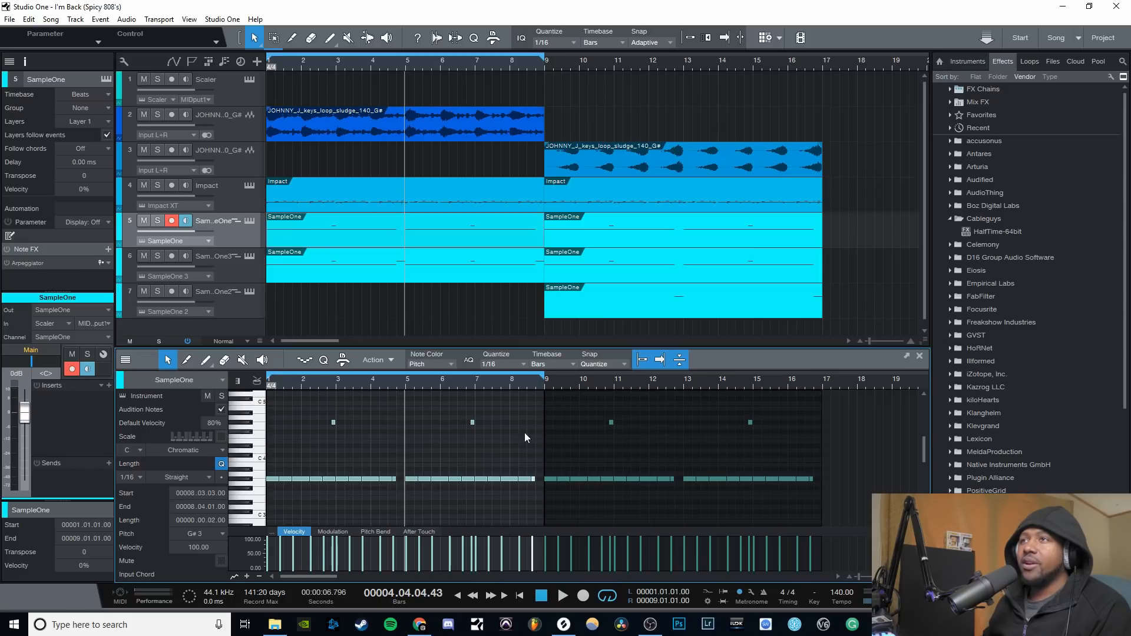
# - In the duplicated track's first event, delete all the low notes and the short high note before bar 3
pyautogui.click(382, 269)
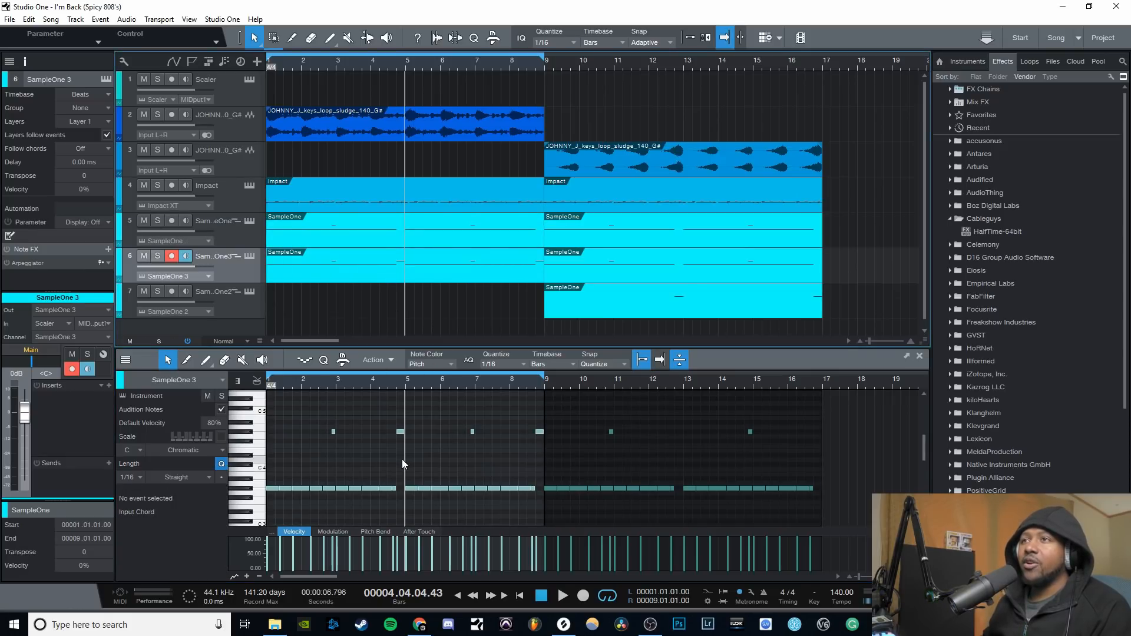
pyautogui.moveTo(398, 460); pyautogui.dragTo(265, 513)
pyautogui.press('Delete')
pyautogui.moveTo(339, 413); pyautogui.dragTo(300, 460)
pyautogui.press('Delete')
pyautogui.moveTo(401, 475); pyautogui.dragTo(535, 500)
pyautogui.press('Delete')
pyautogui.moveTo(504, 411); pyautogui.dragTo(445, 452)
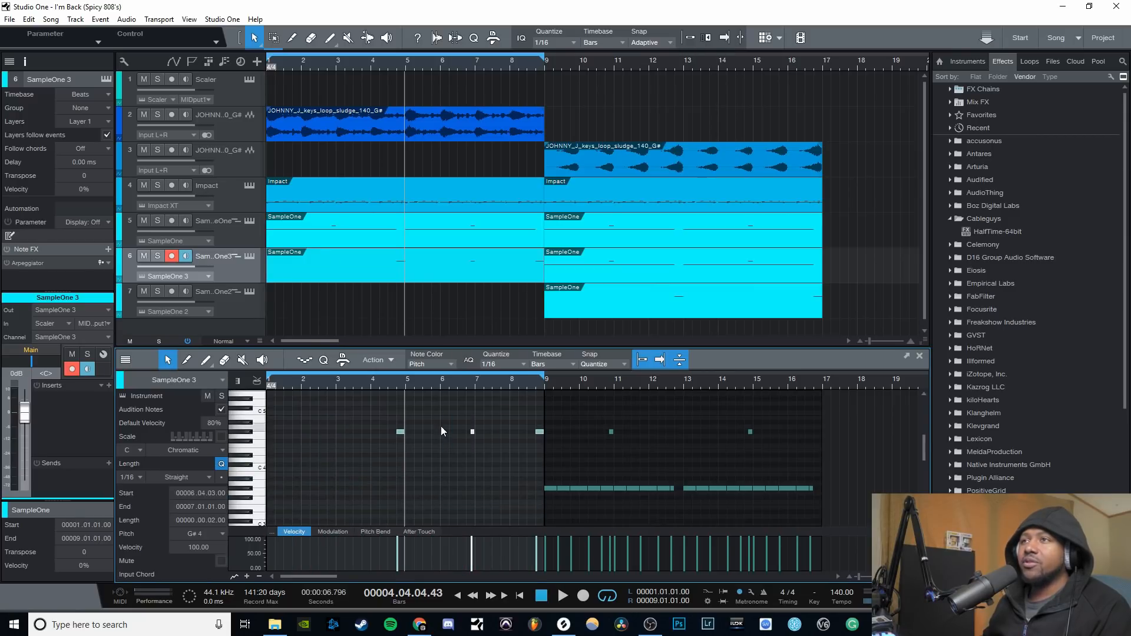
# - Play the full arrangement from about bar 3 through the end of bar 4
pyautogui.click(350, 61)
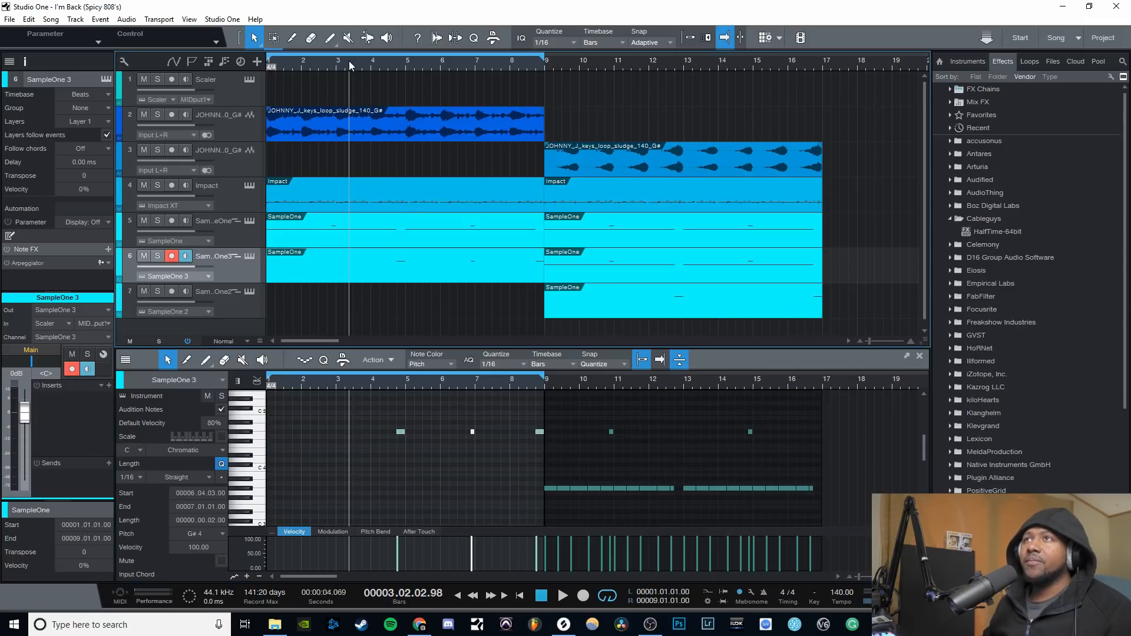
pyautogui.press('space')
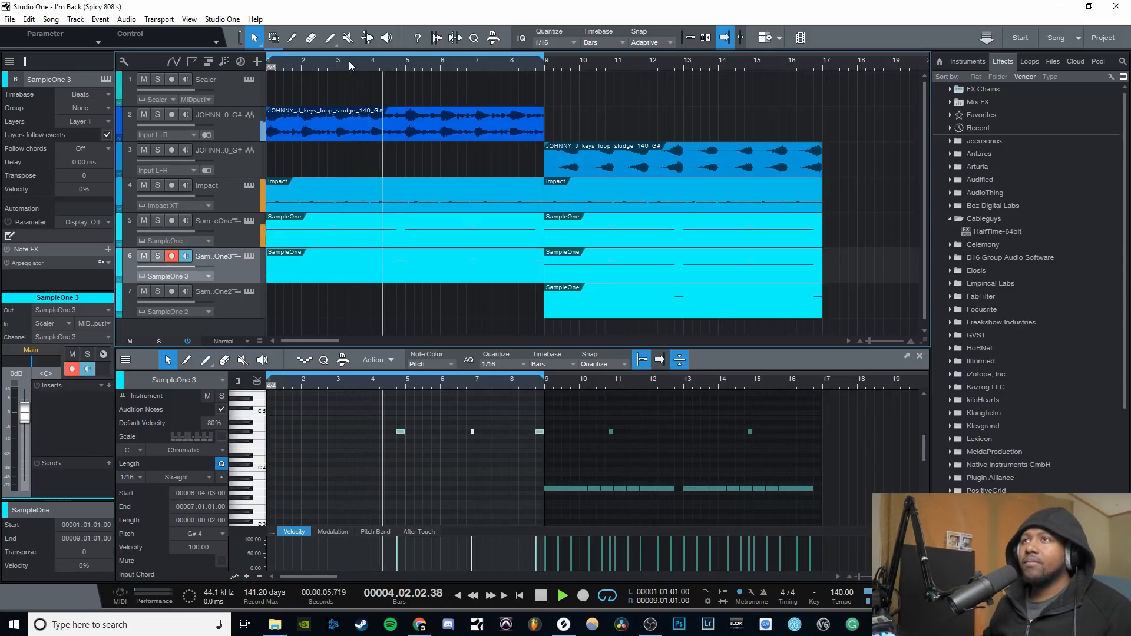
pyautogui.press('space')
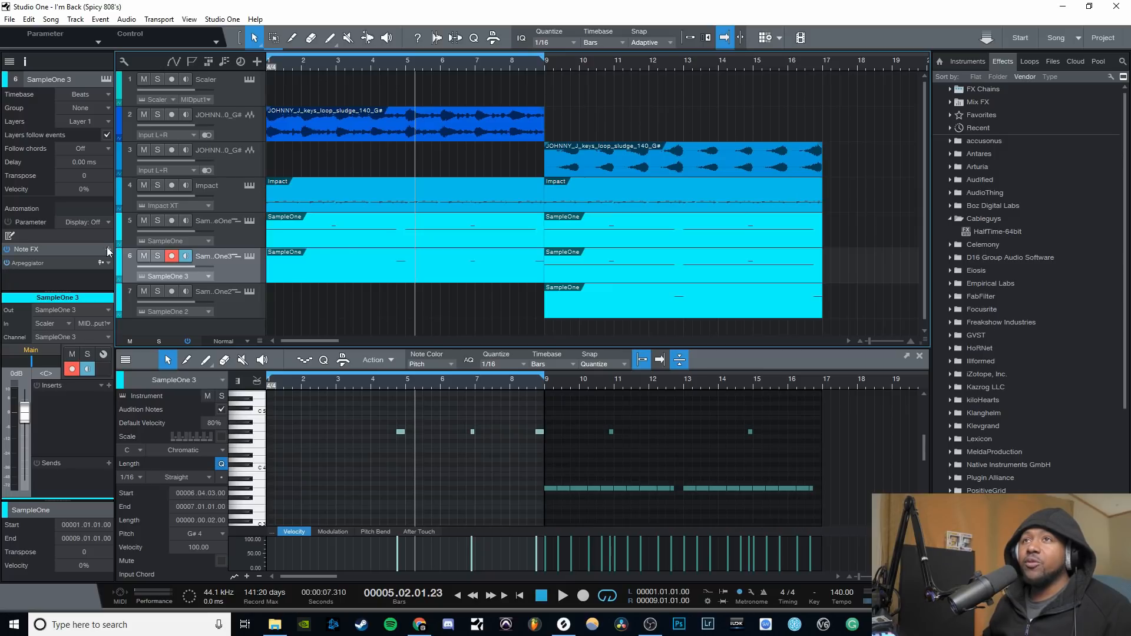
# - Set the duplicated track's Arpeggiator to Random play mode with an octave range of 2
pyautogui.click(26, 62)
pyautogui.click(20, 61)
pyautogui.doubleClick(70, 264)
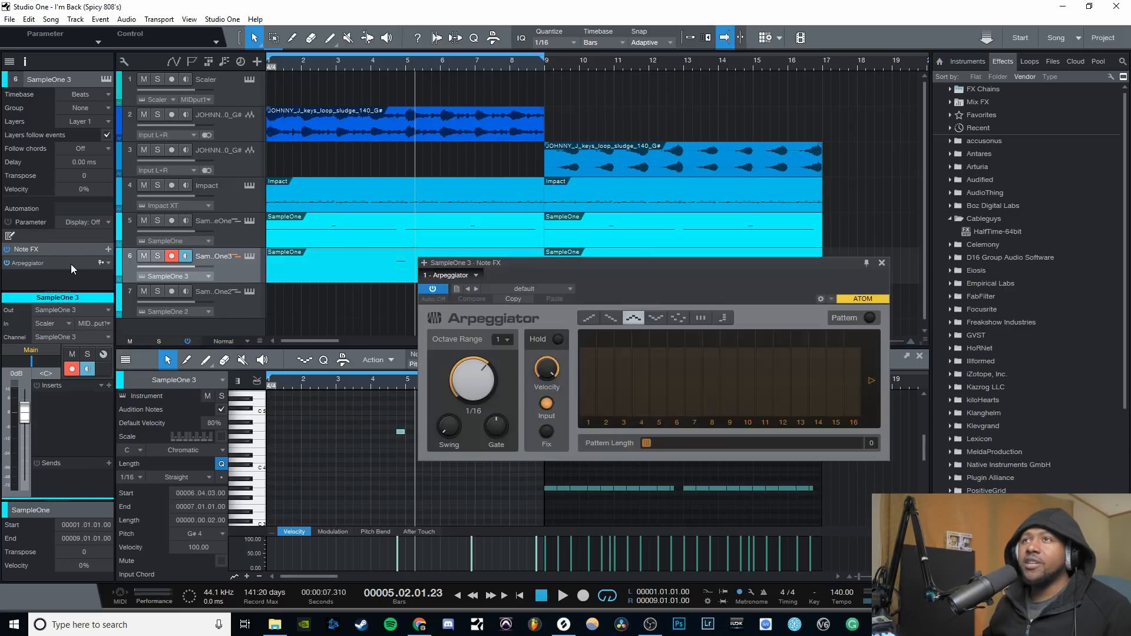
pyautogui.moveTo(544, 277); pyautogui.dragTo(592, 313)
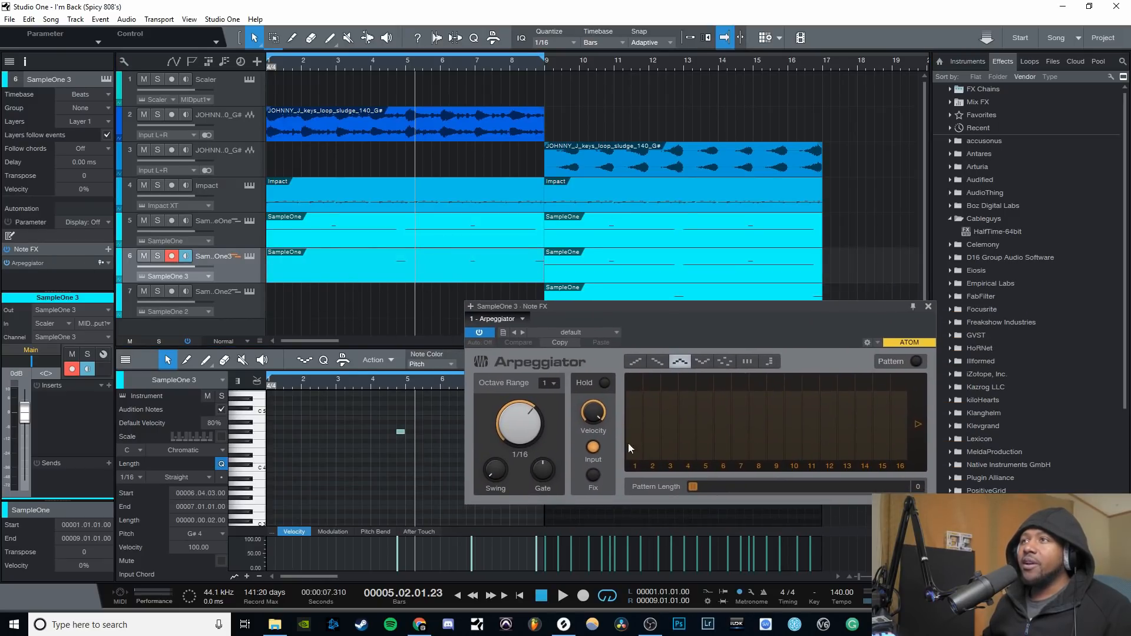
pyautogui.click(726, 362)
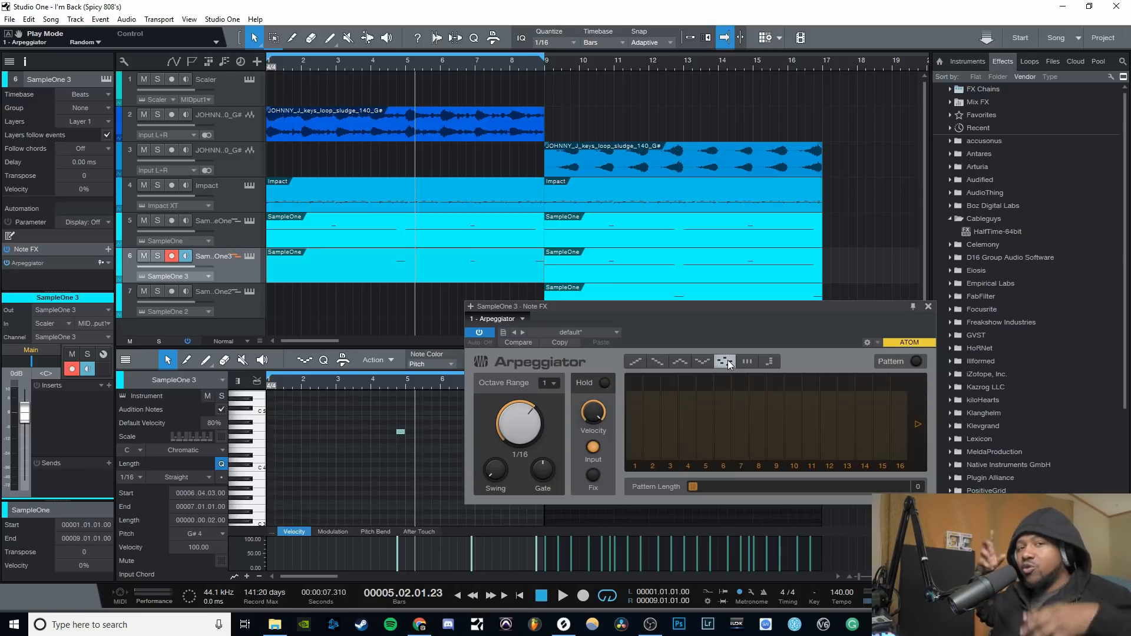
pyautogui.click(537, 381)
pyautogui.click(560, 402)
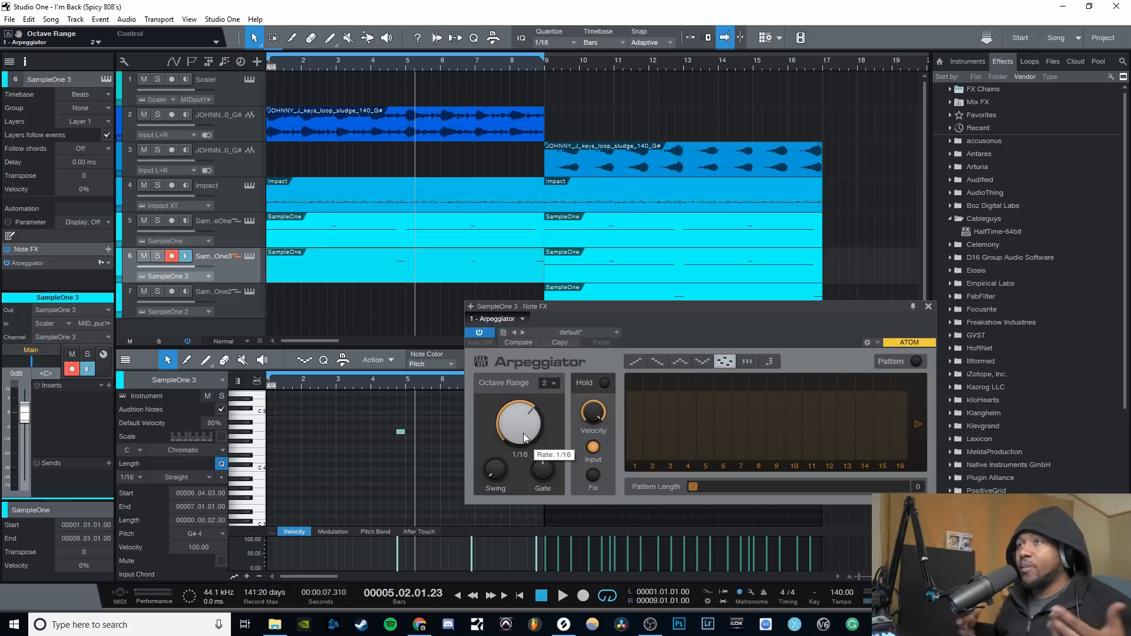
# - Play the arrangement from about bar 3 to audition the random arpeggio
pyautogui.click(352, 62)
pyautogui.press('space')
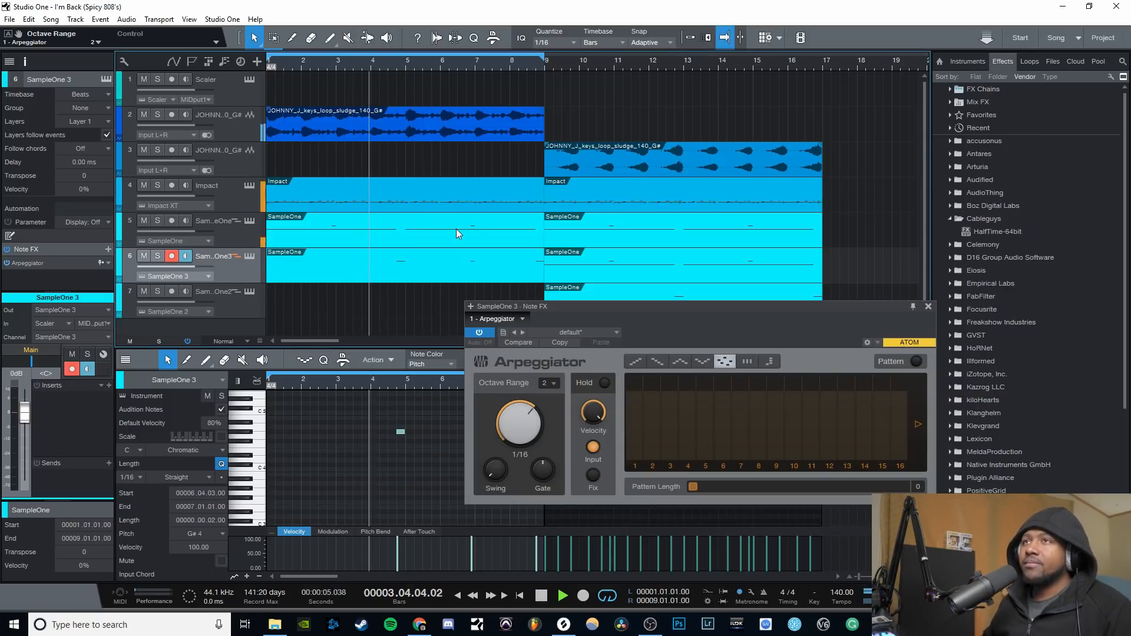
pyautogui.press('space')
# - Set the Arpeggiator's octave range to 3, listen to the following bars, and close the effect window
pyautogui.click(559, 423)
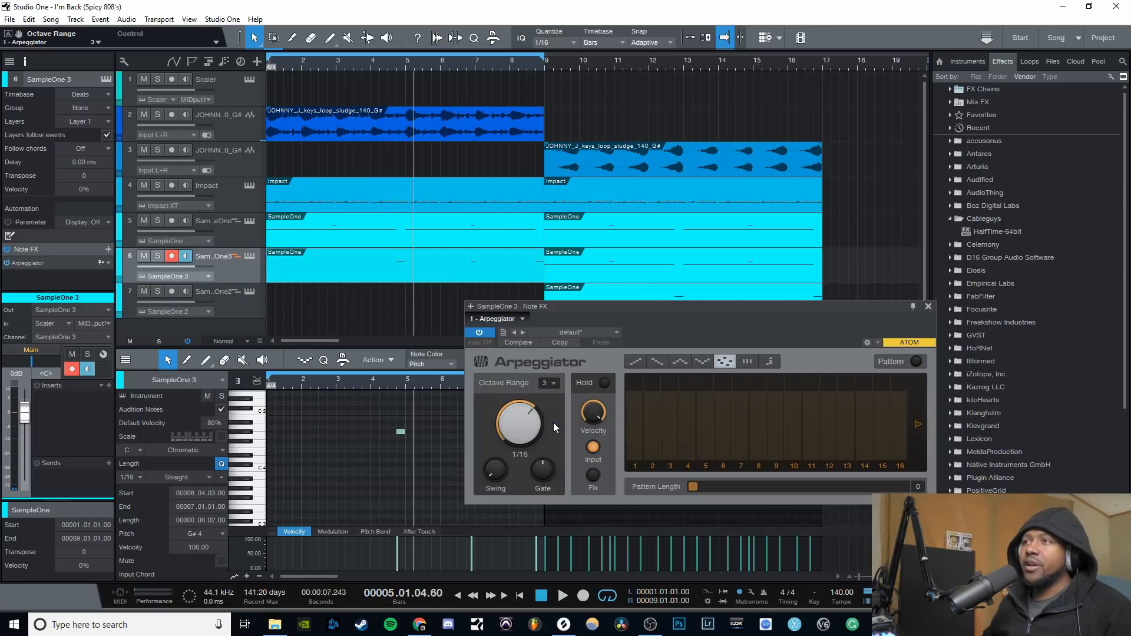
pyautogui.press('space')
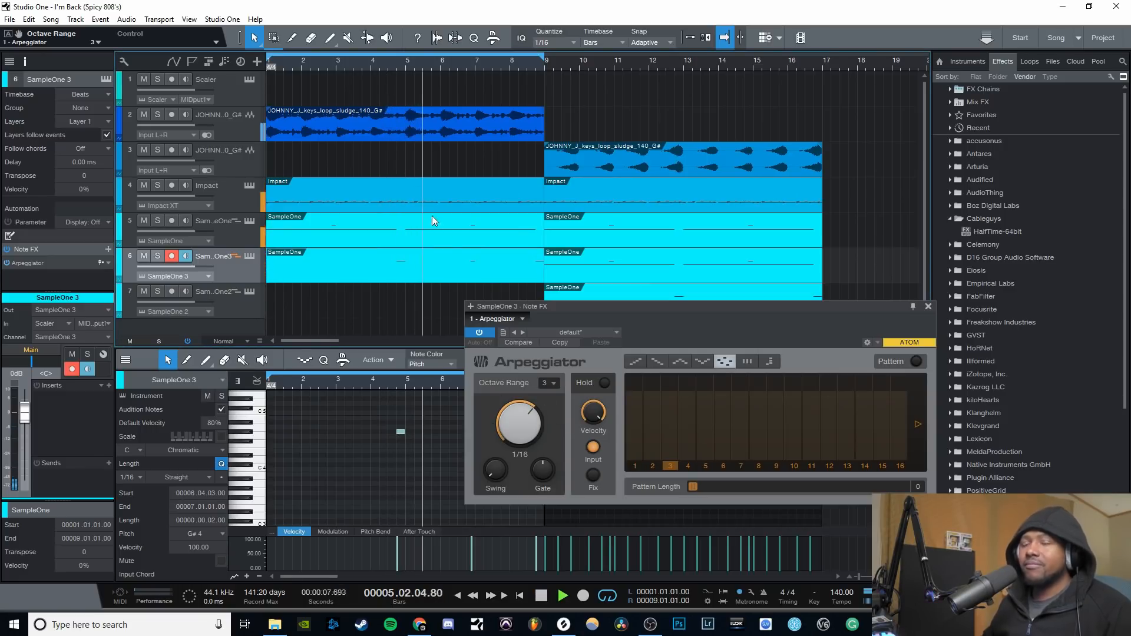
pyautogui.moveTo(605, 308); pyautogui.dragTo(597, 347)
pyautogui.press('space')
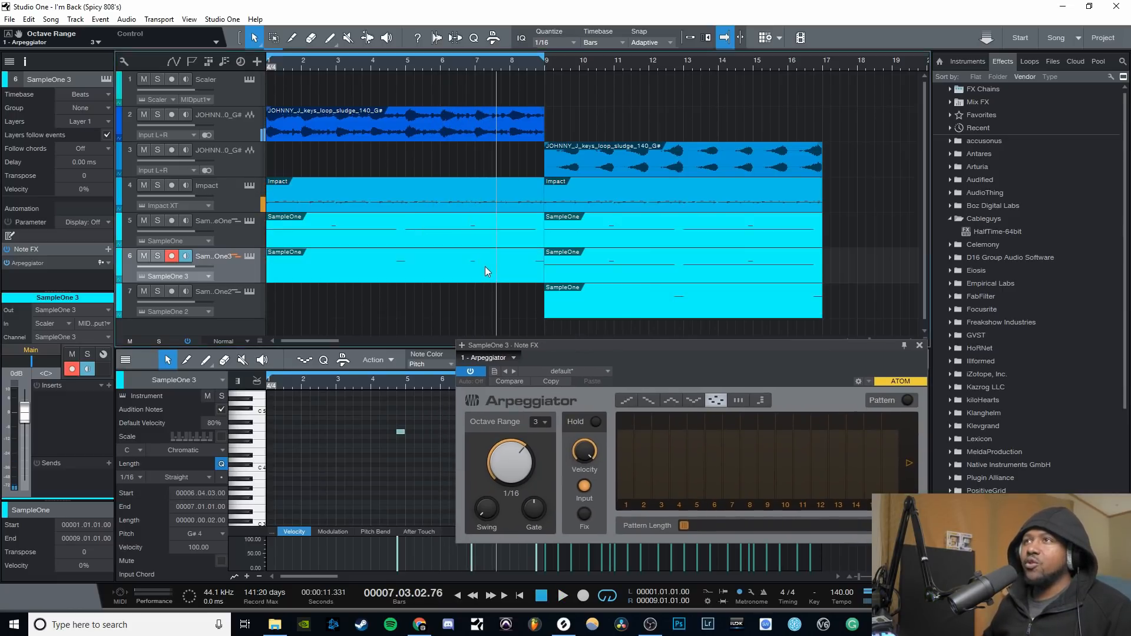
pyautogui.click(919, 346)
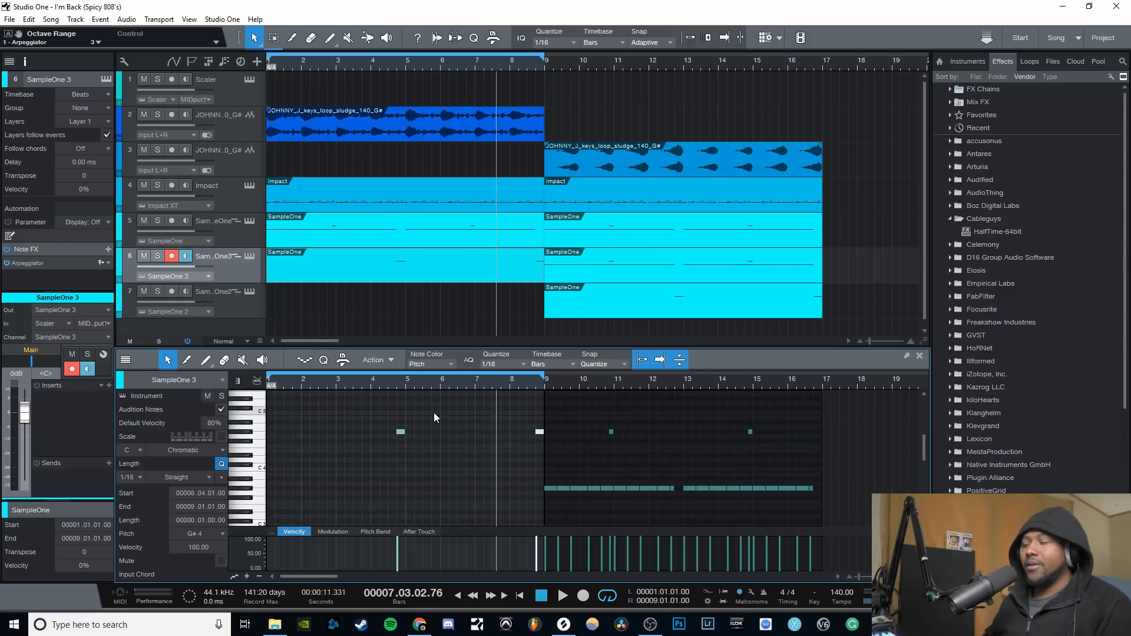
# - Solo the Impact, SampleOne and duplicated SampleOne tracks and play them from the start of the song
pyautogui.press('KP_0')
pyautogui.press('KP_0')
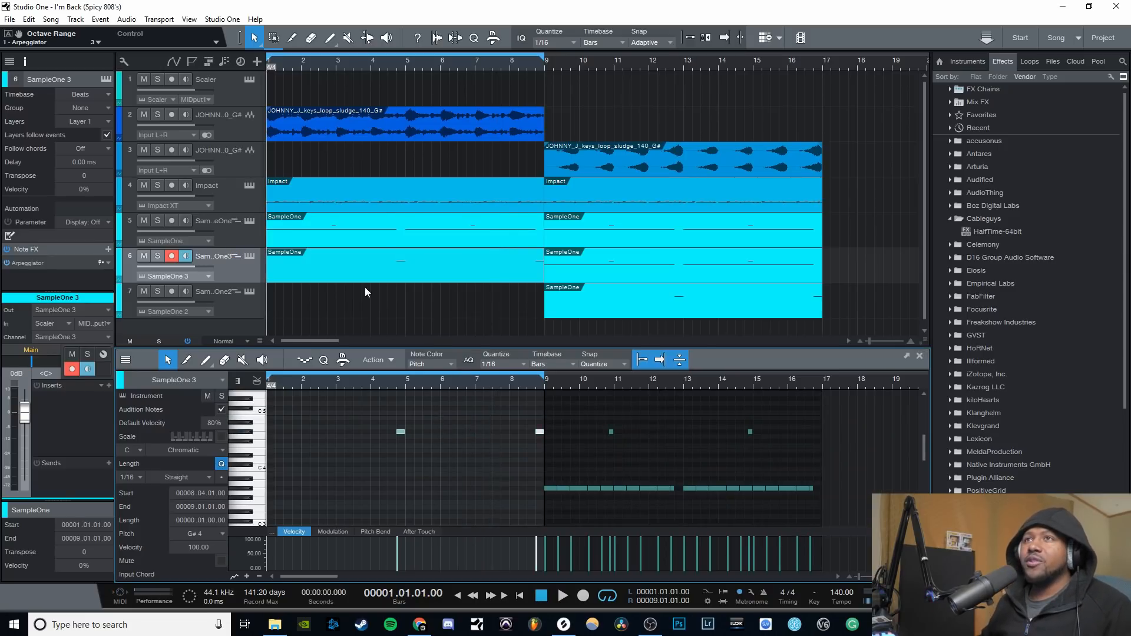
pyautogui.click(156, 184)
pyautogui.click(157, 257)
pyautogui.click(156, 221)
pyautogui.press('space')
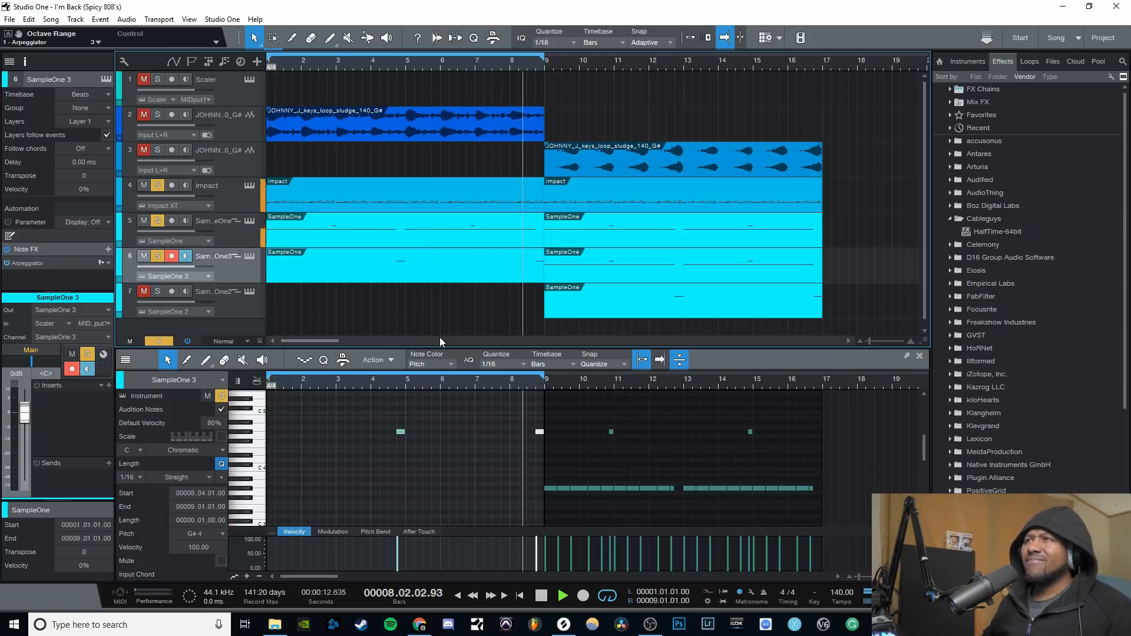
# - Stop playback, reopen the duplicated SampleOne track's Arpeggiator, and set its play rate to 1/16 D
pyautogui.press('space')
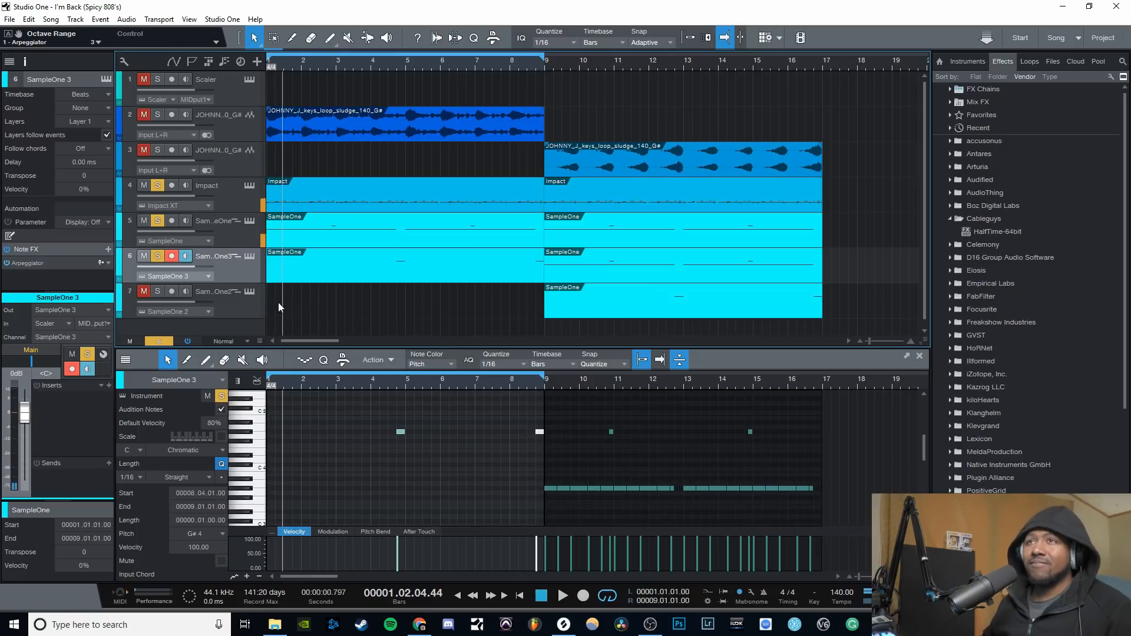
pyautogui.doubleClick(55, 260)
pyautogui.scroll(-1, 504, 462)
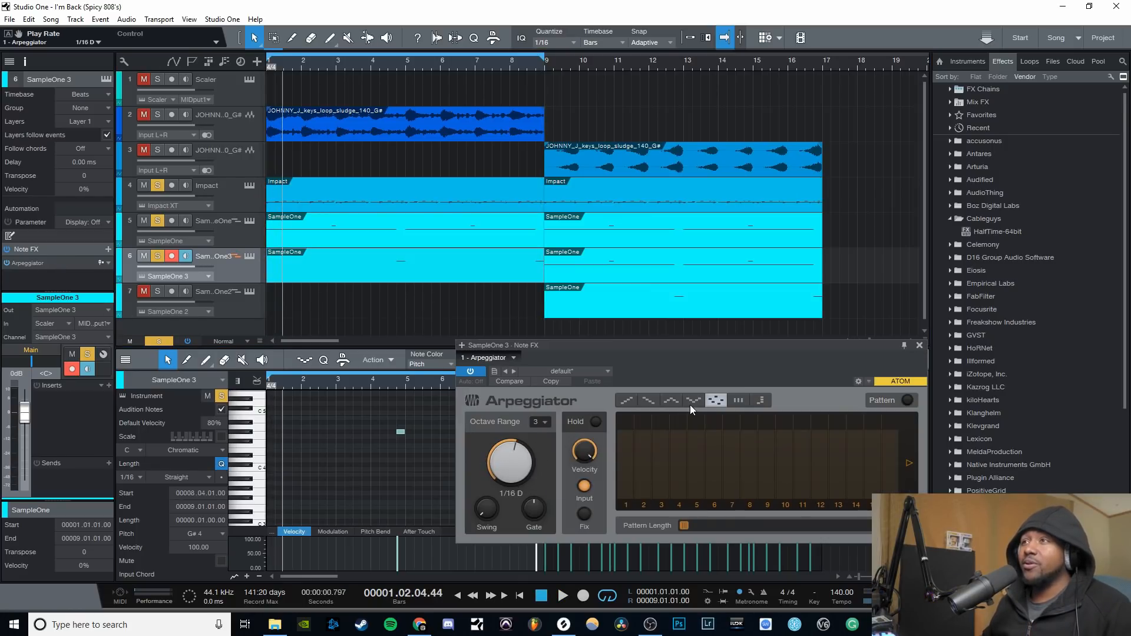
# - Play the soloed tracks from about bar 4 through the loop restart to audition the dotted-rate arpeggio
pyautogui.click(387, 70)
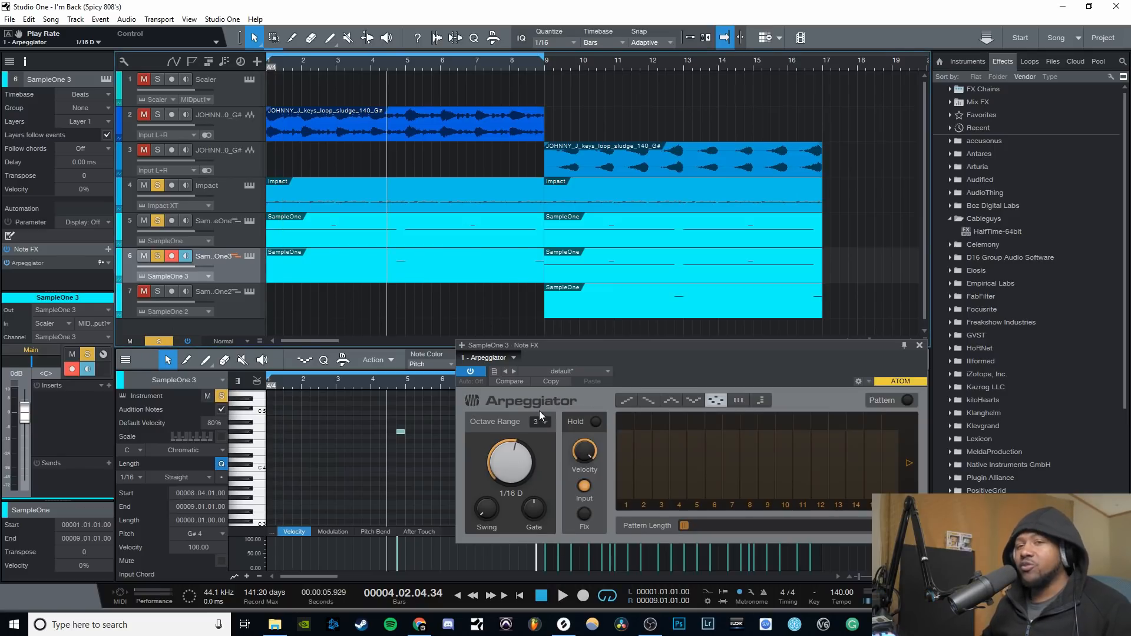
pyautogui.press('space')
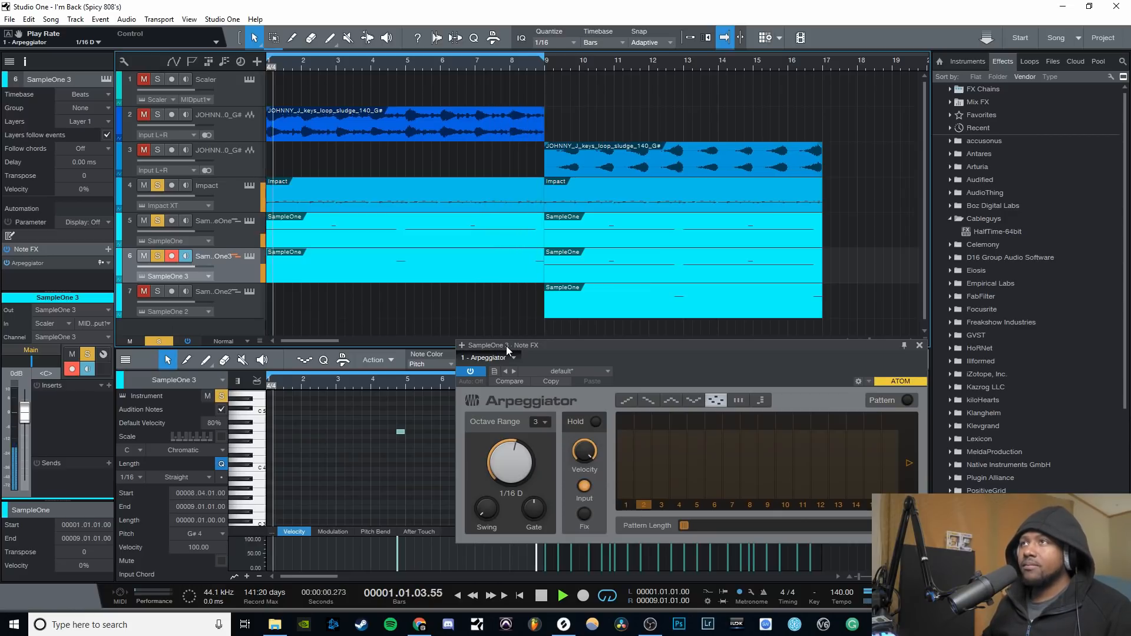
pyautogui.press('space')
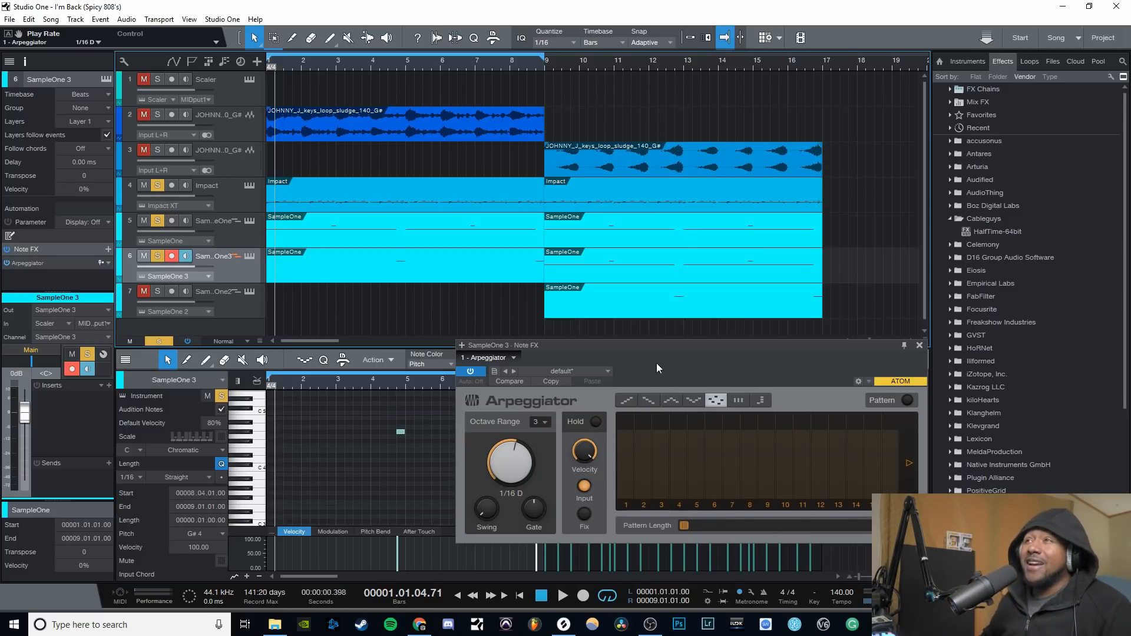
# - Move the Arpeggiator window clear of the webcam area and switch the effect off and back on twice
pyautogui.moveTo(671, 348); pyautogui.dragTo(596, 351)
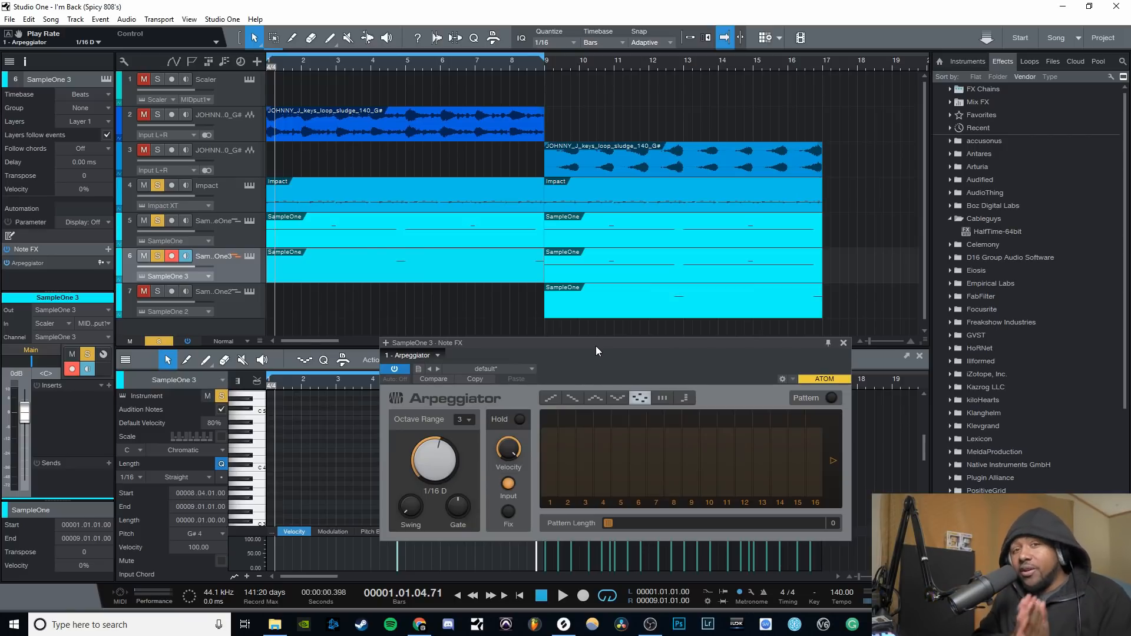
pyautogui.click(395, 371)
pyautogui.click(394, 370)
pyautogui.click(395, 370)
pyautogui.click(397, 369)
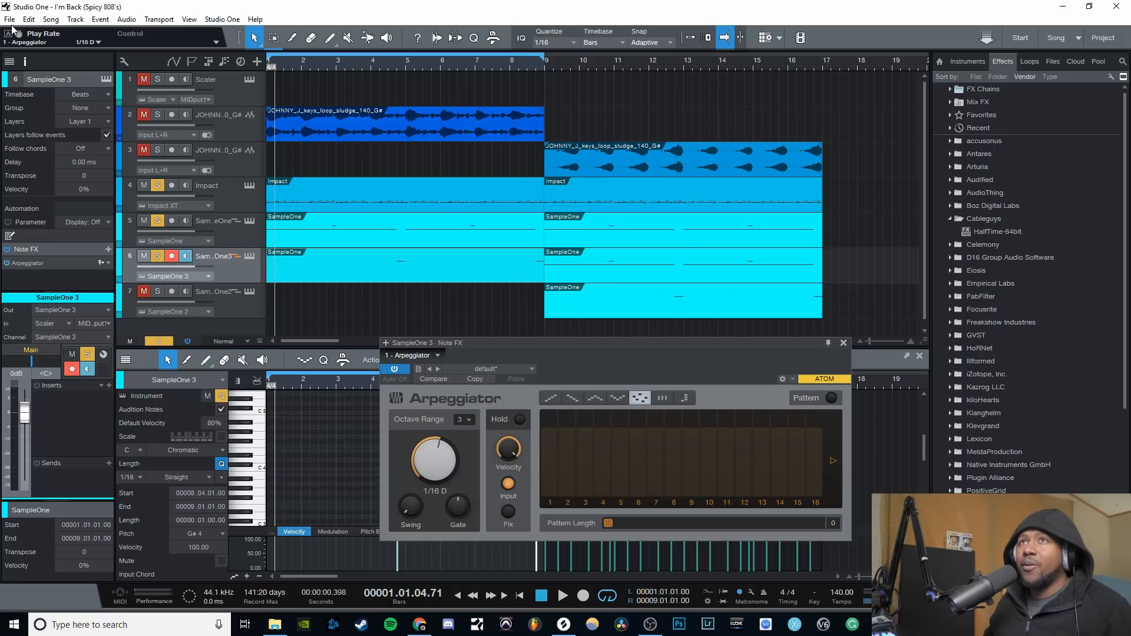